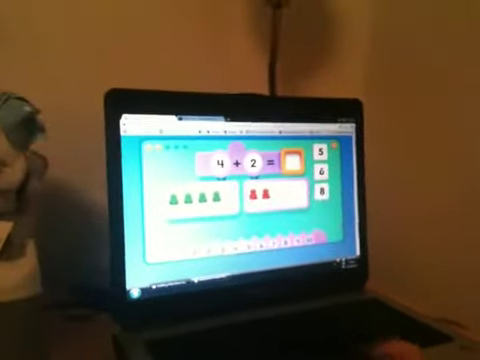
- Drag the 6 tile into the answer box to complete 4 + 2 = 6
{"action": "left_click_drag", "start_coordinate": [312, 162], "coordinate": [283, 152]}
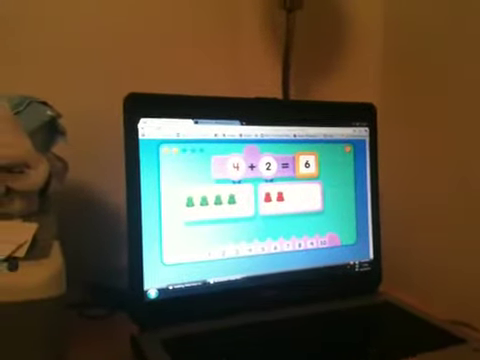